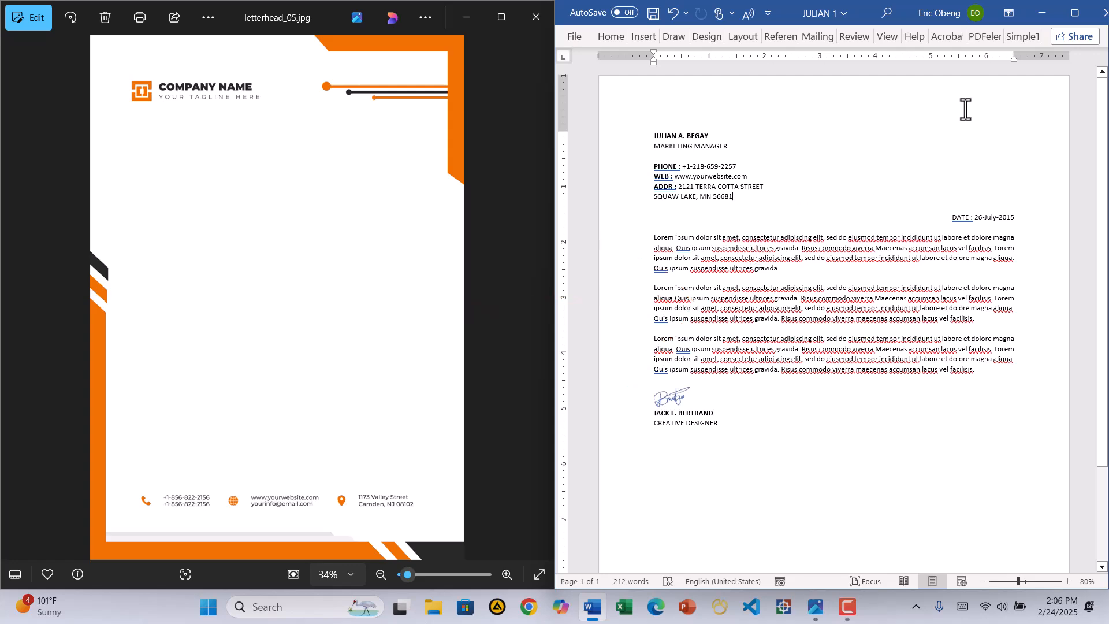
Step: Maximize the Word window and set the letter's paper size to A4
left_click(1074, 13)
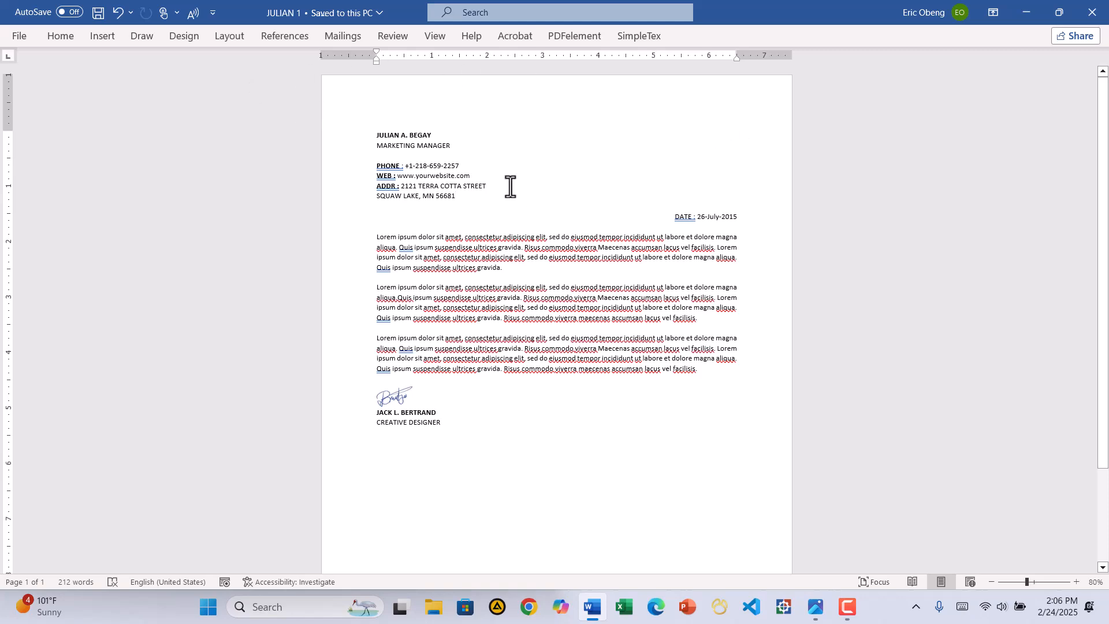
left_click(236, 37)
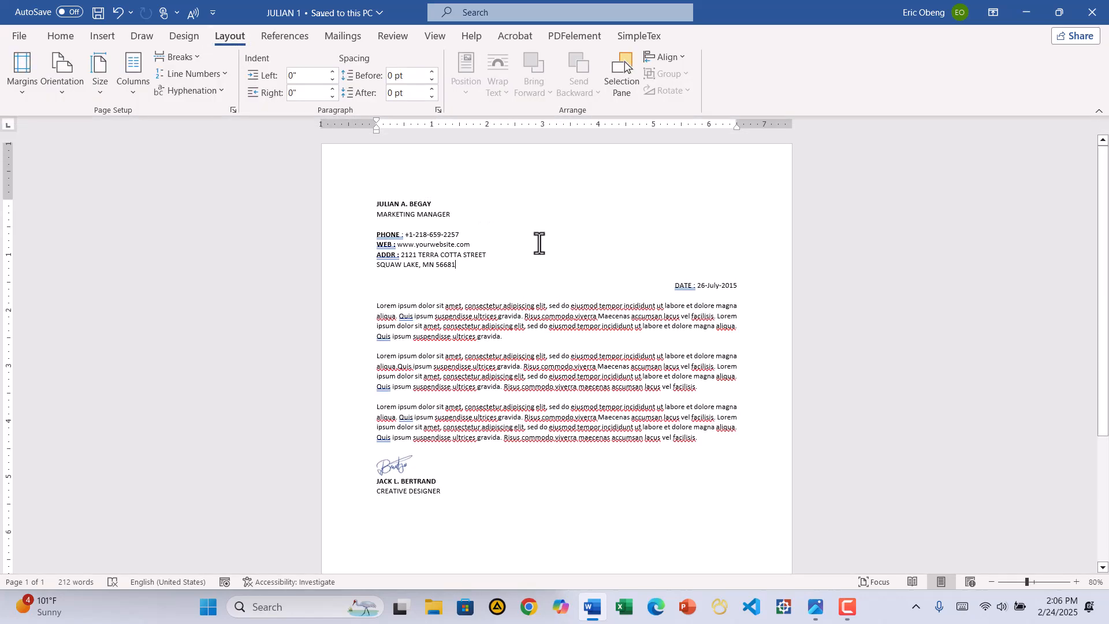
scroll(539, 243, "down", 5)
scroll(543, 246, "up", 5)
left_click(96, 92)
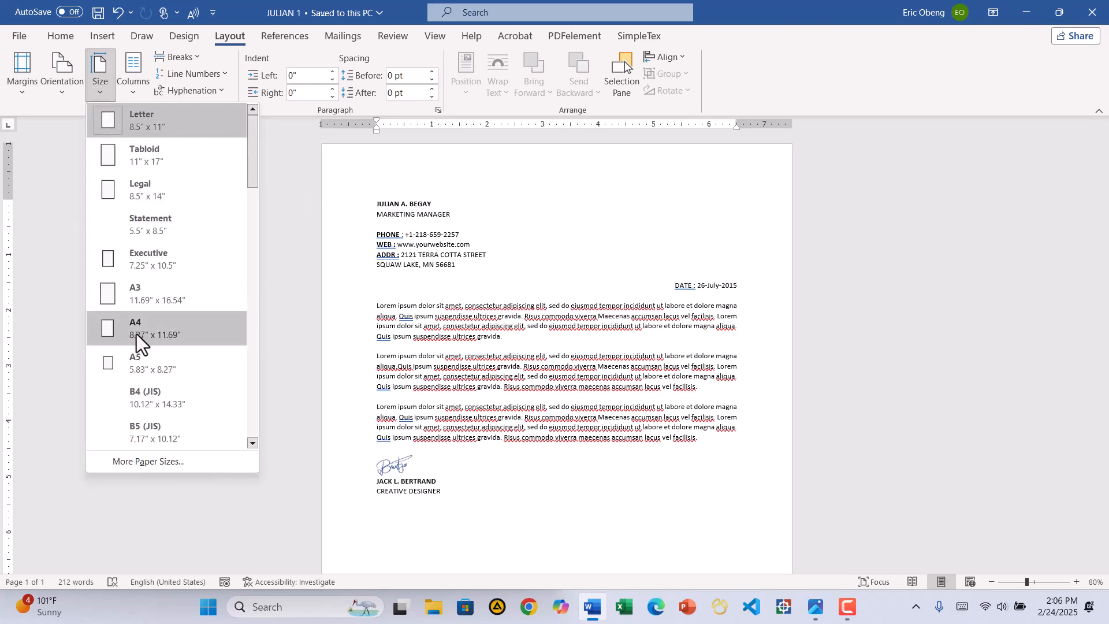
left_click(161, 331)
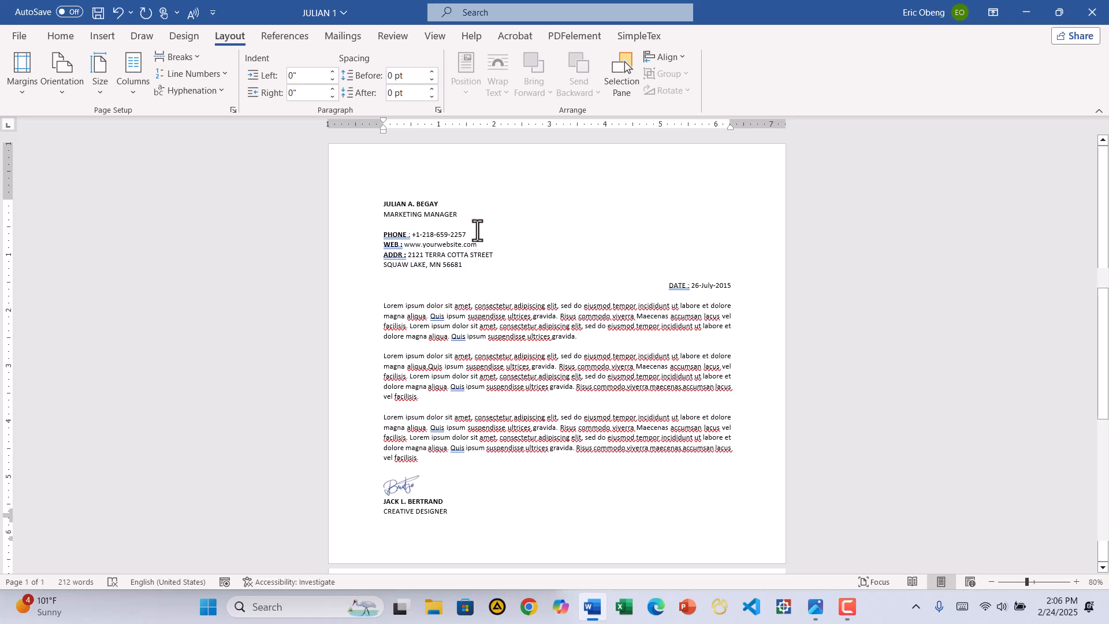
left_click(102, 36)
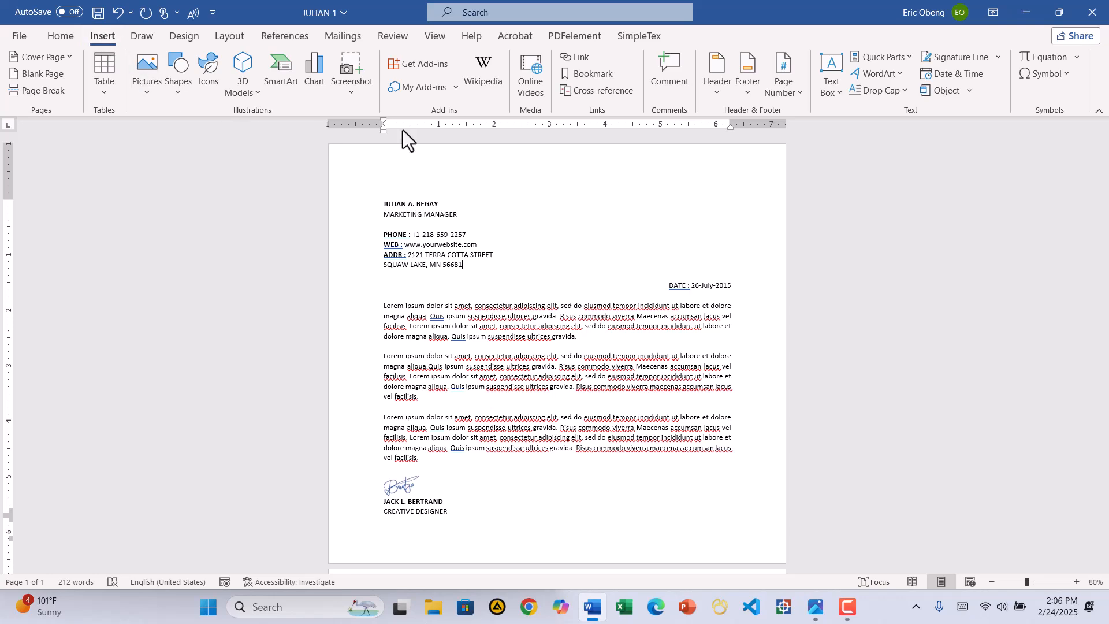
left_click(719, 93)
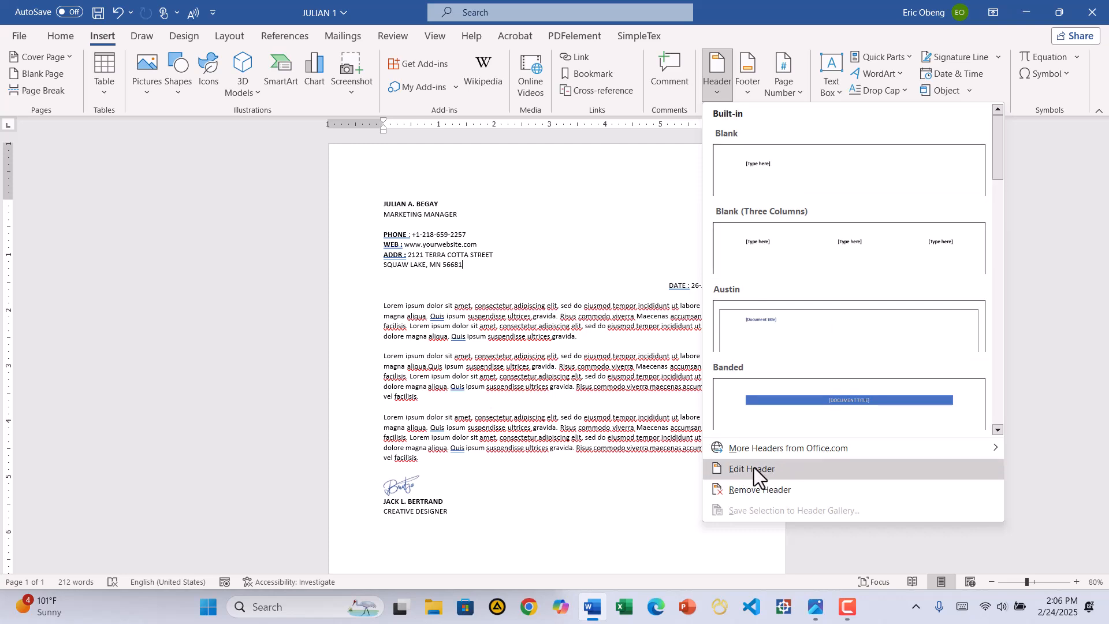
left_click(529, 381)
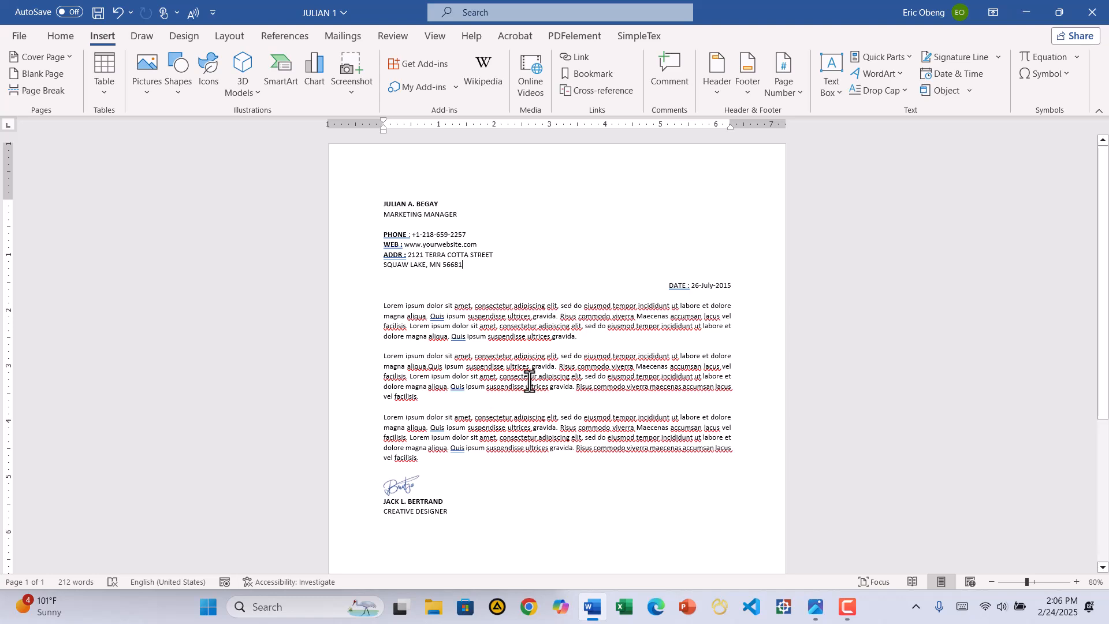
Step: Open the page header for editing and insert the letterhead_05 picture from the Desktop
double_click(347, 170)
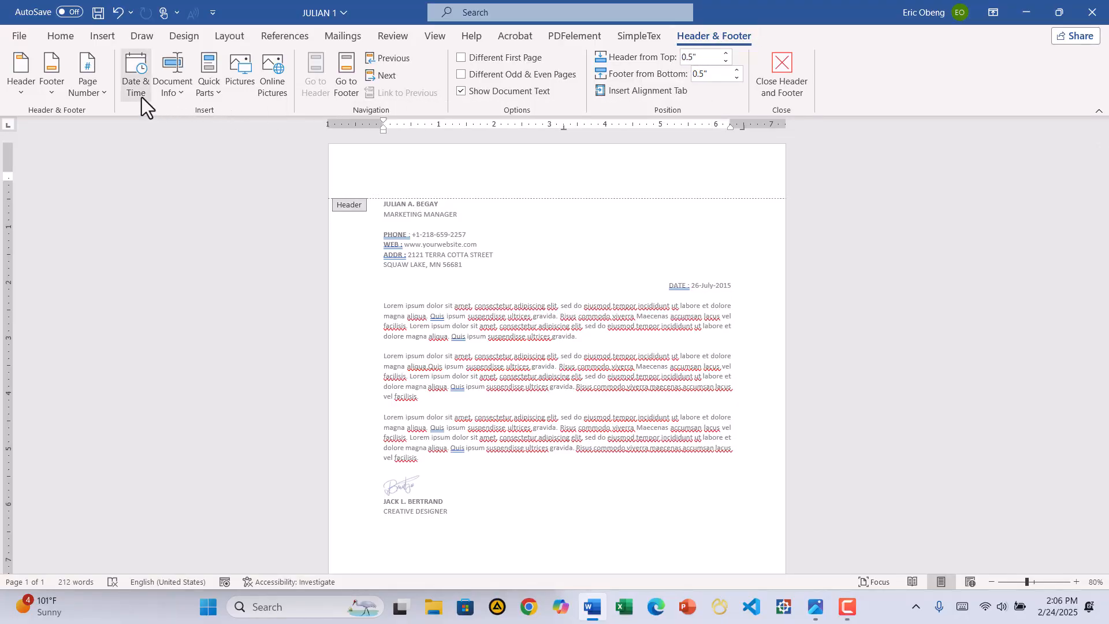
left_click(233, 64)
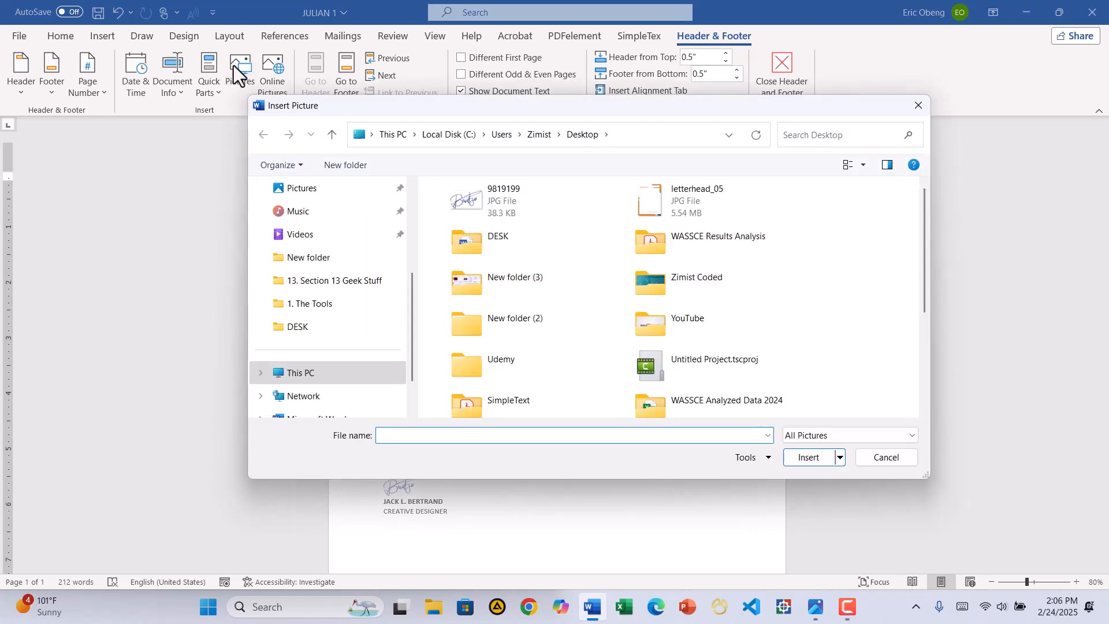
left_click(656, 203)
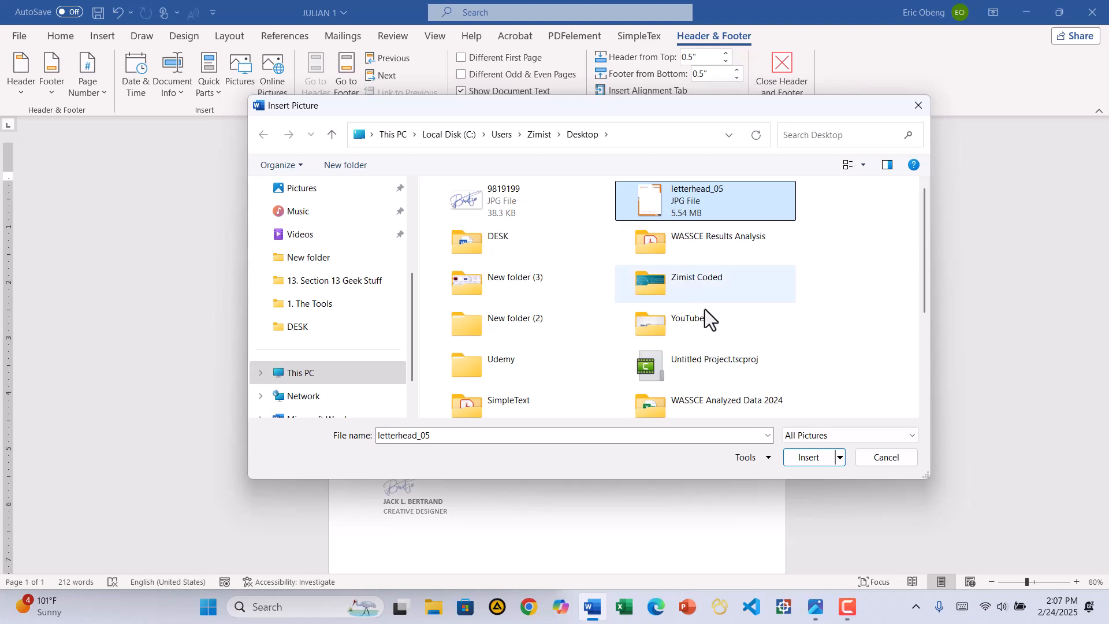
left_click(809, 456)
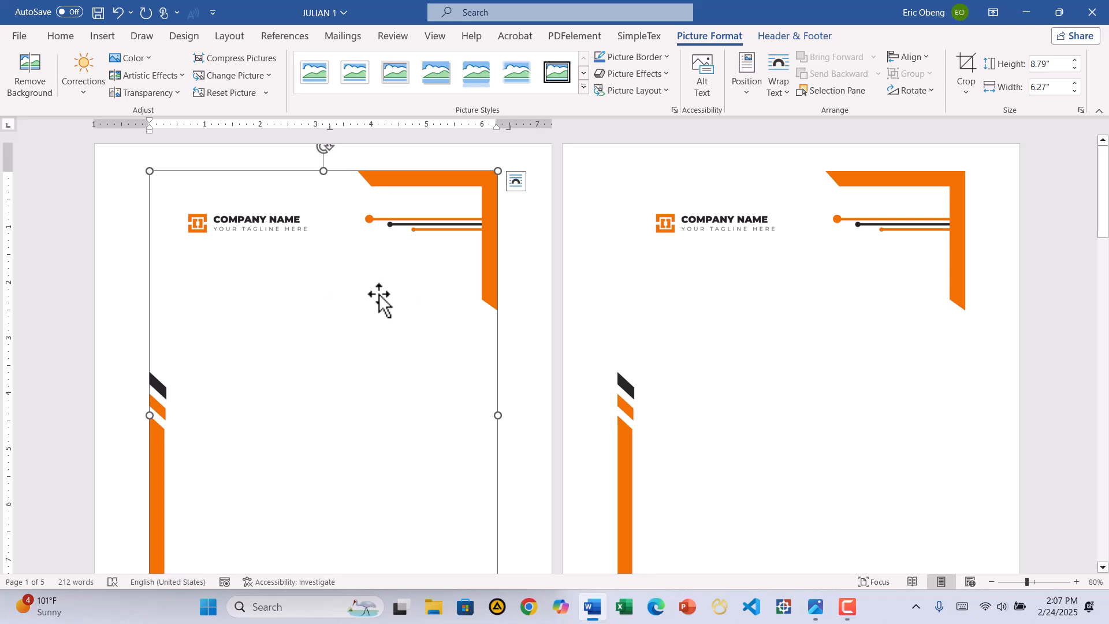
Step: Set the letterhead picture's text wrapping to Behind Text
scroll(426, 282, "down", 6)
scroll(428, 283, "down", 5)
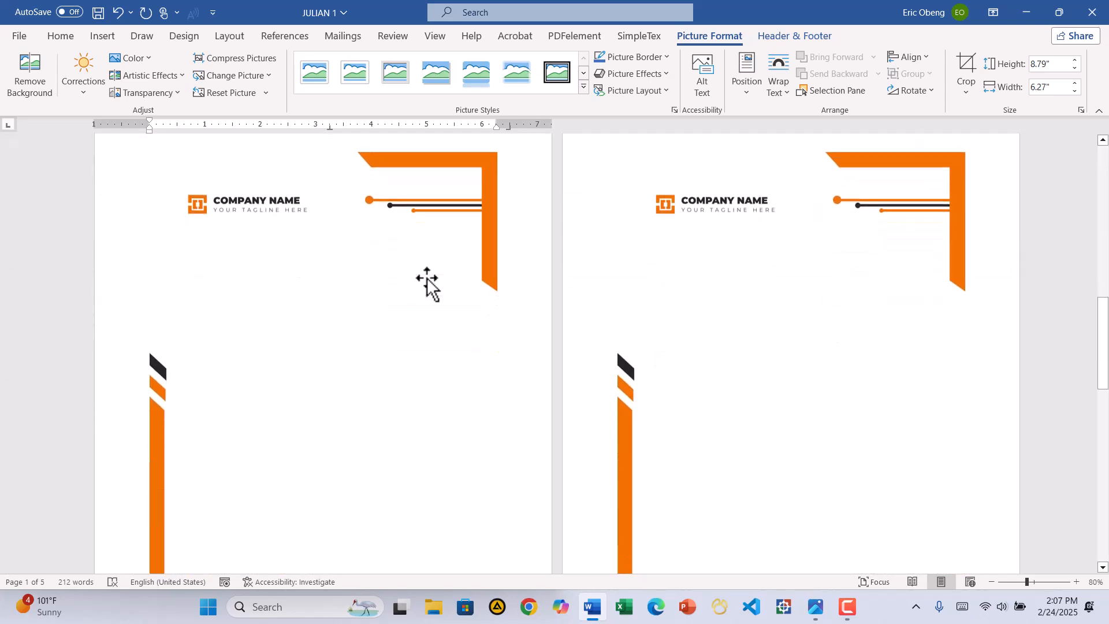
scroll(427, 283, "up", 11)
scroll(427, 283, "up", 3)
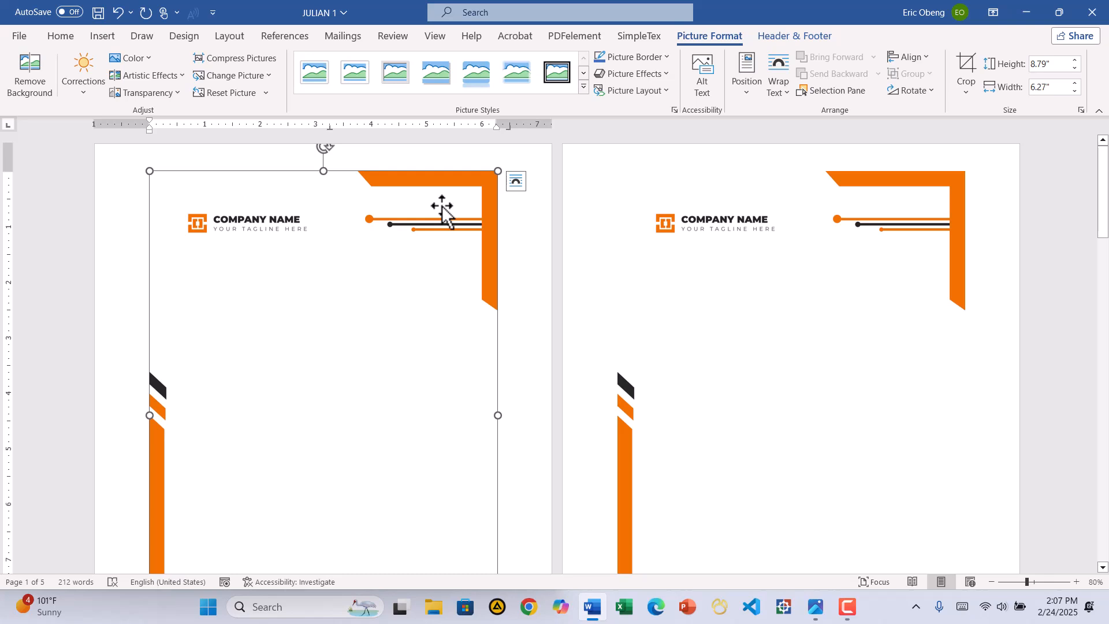
left_click(516, 181)
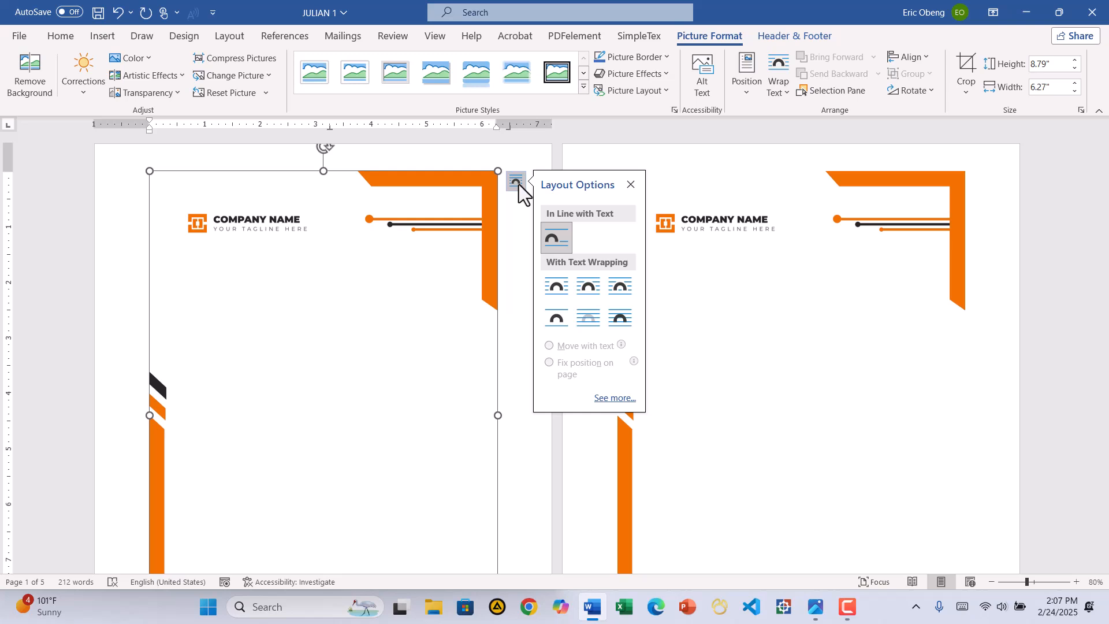
left_click(587, 322)
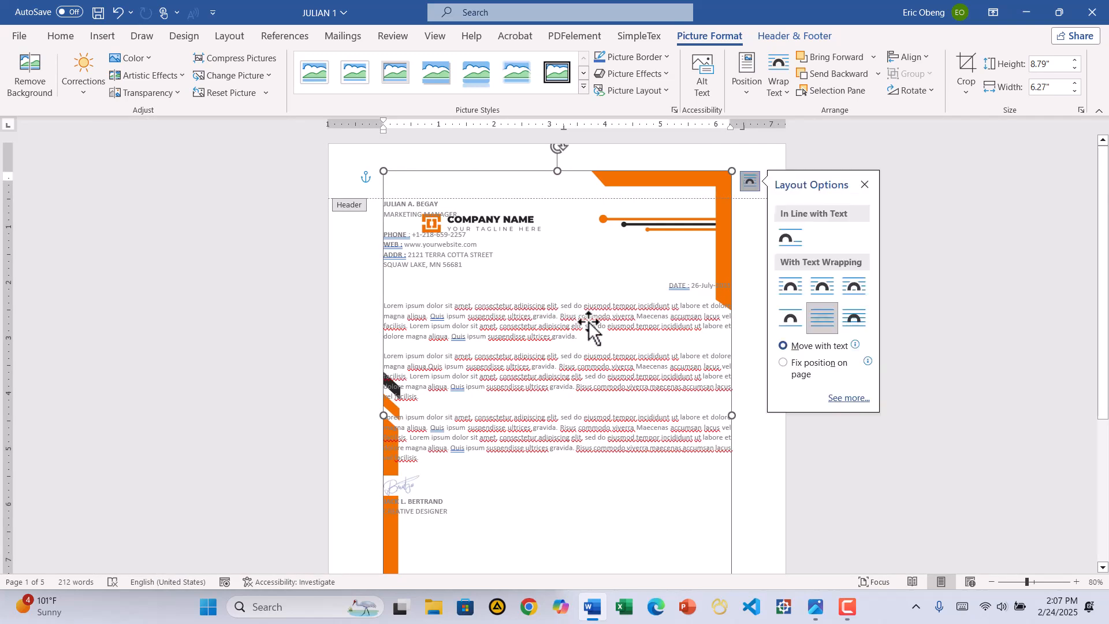
Step: Align the letterhead picture with the page's top-left corner and enlarge it to about 11.68" high by 8.32" wide to fill the page
scroll(590, 327, "down", 5)
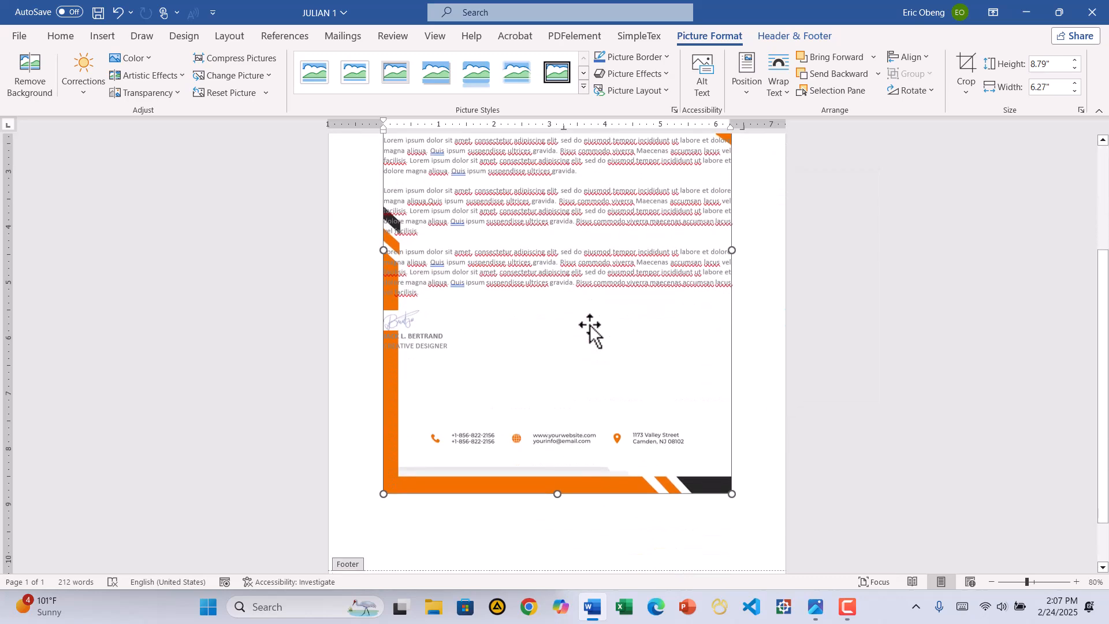
scroll(590, 328, "up", 5)
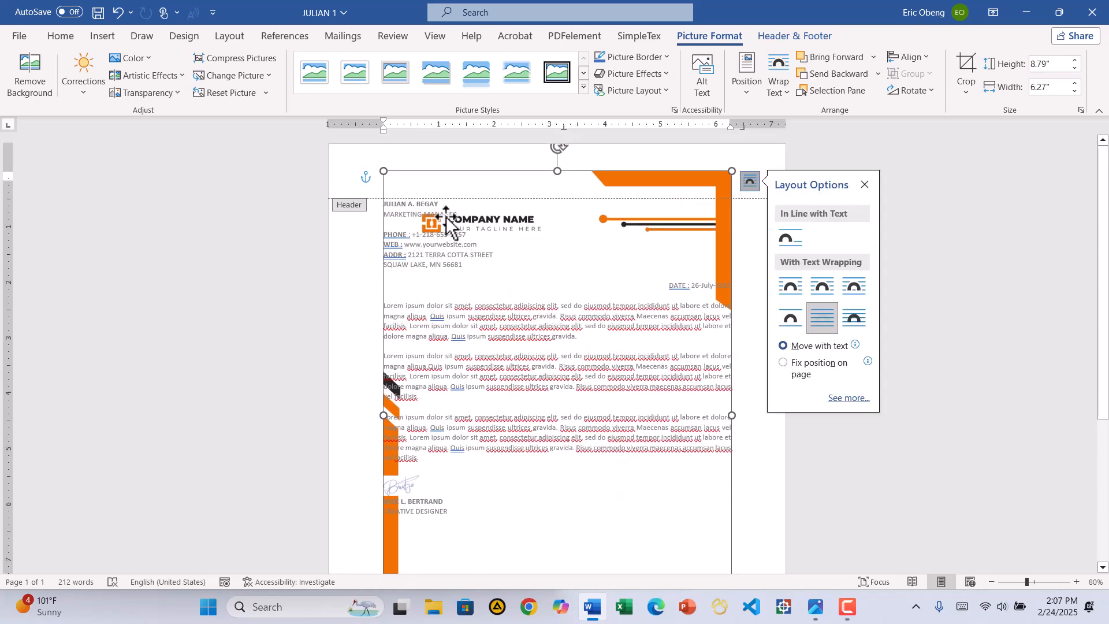
left_click_drag(438, 186, 380, 155)
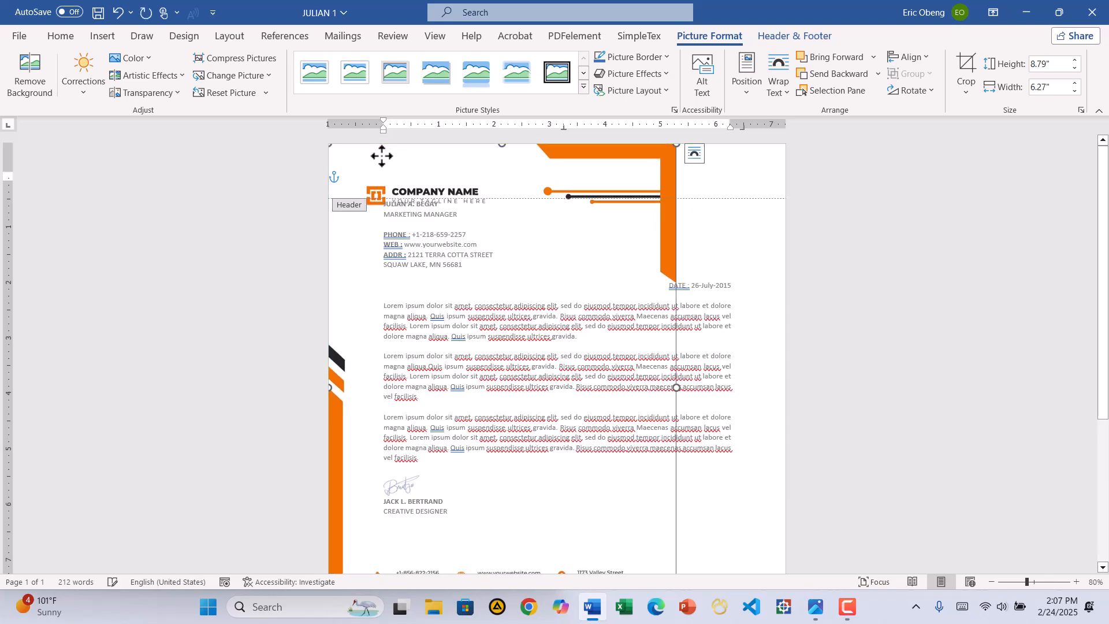
scroll(539, 317, "down", 5)
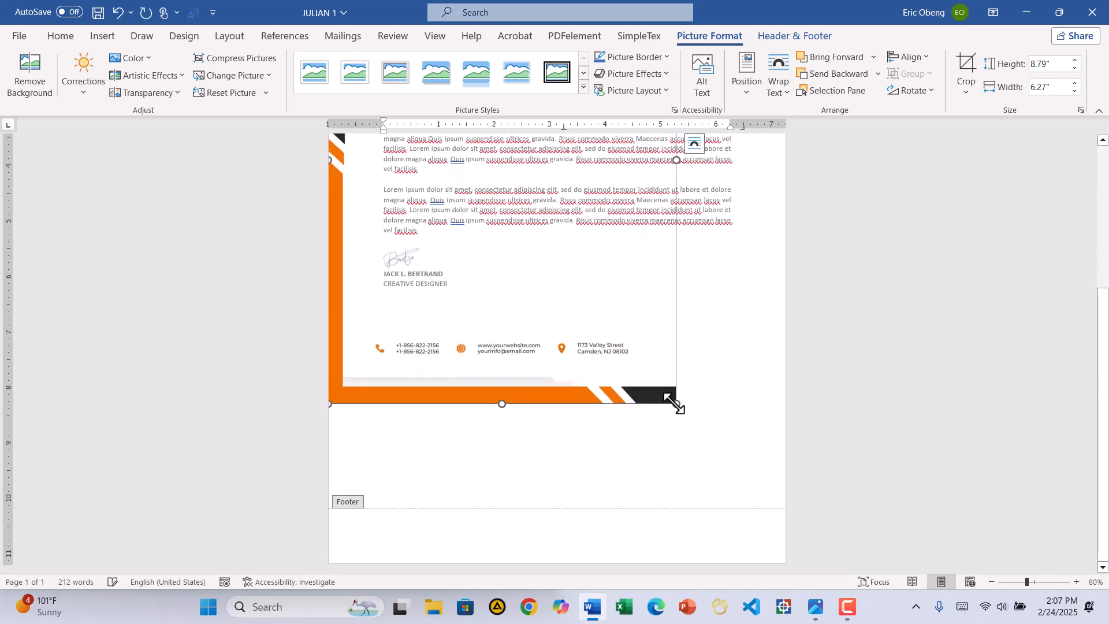
left_click_drag(676, 404, 756, 564)
scroll(725, 396, "up", 1)
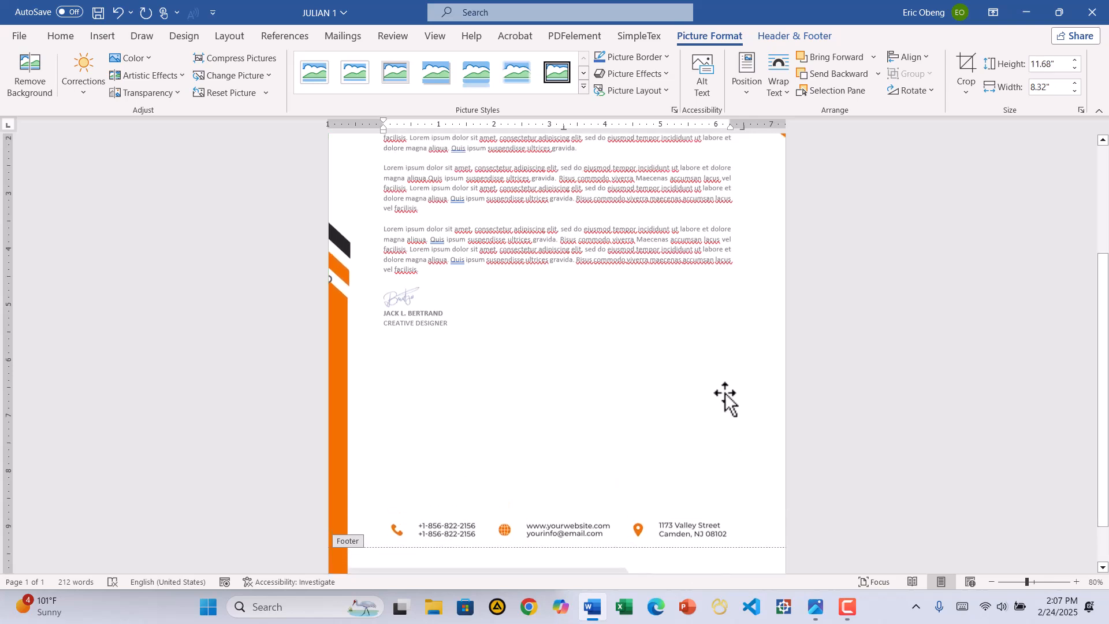
scroll(725, 396, "up", 5)
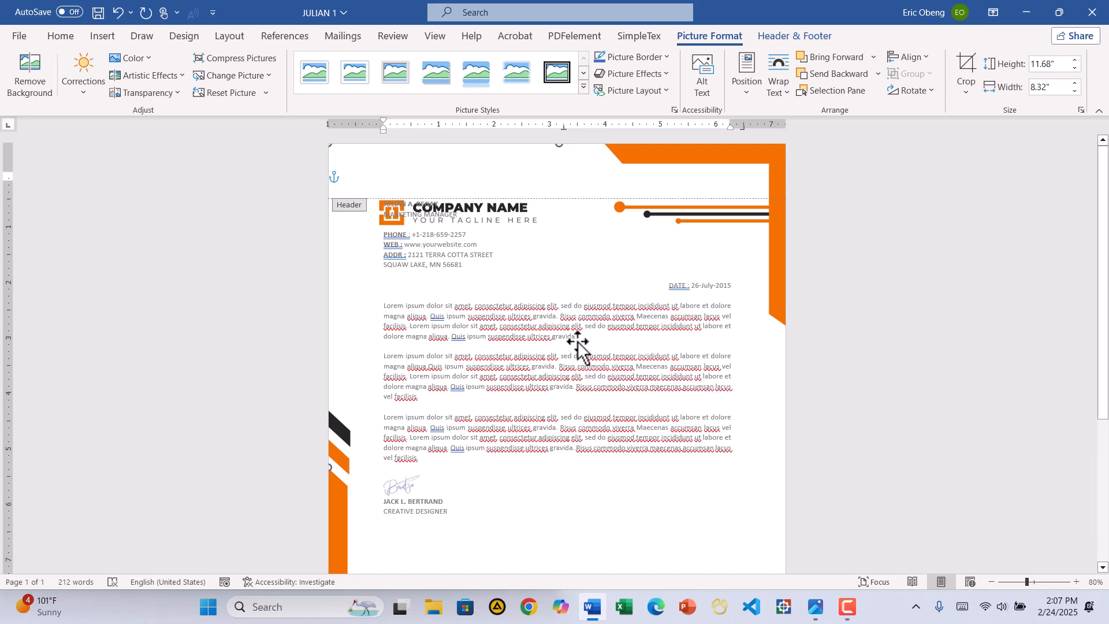
Step: Check the letterhead picture's coverage down the page and close header and footer editing
scroll(647, 346, "down", 7)
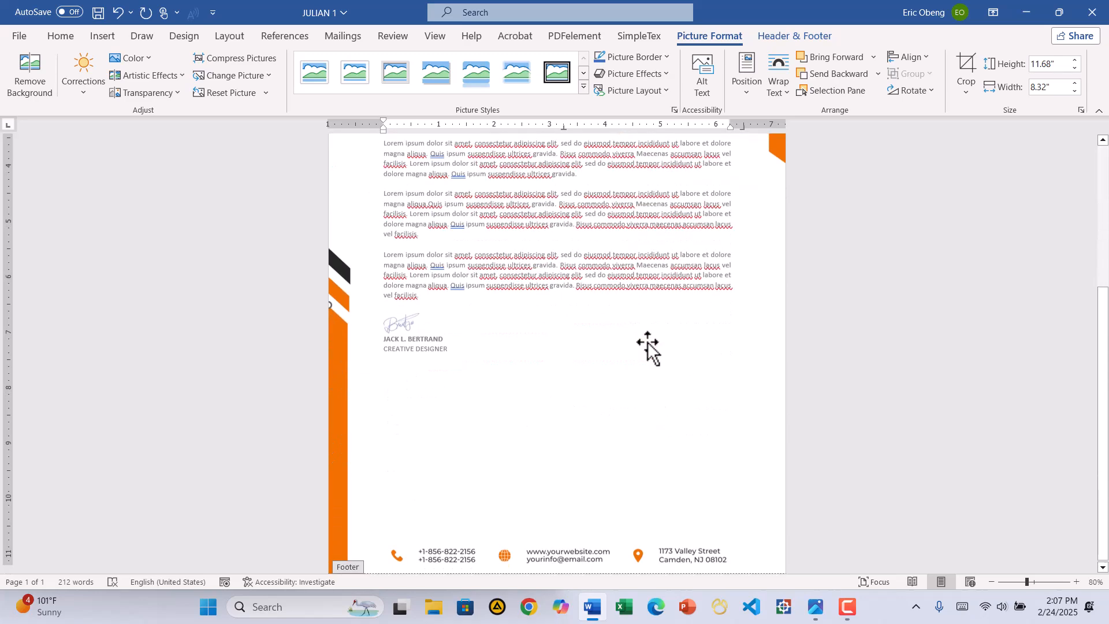
scroll(648, 346, "up", 7)
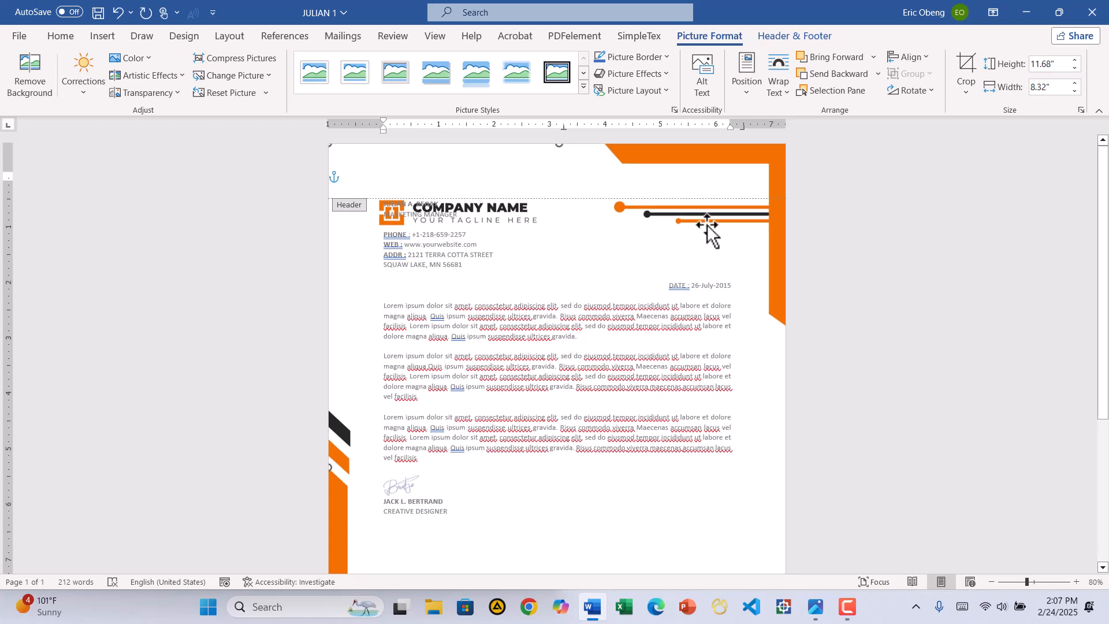
left_click(791, 37)
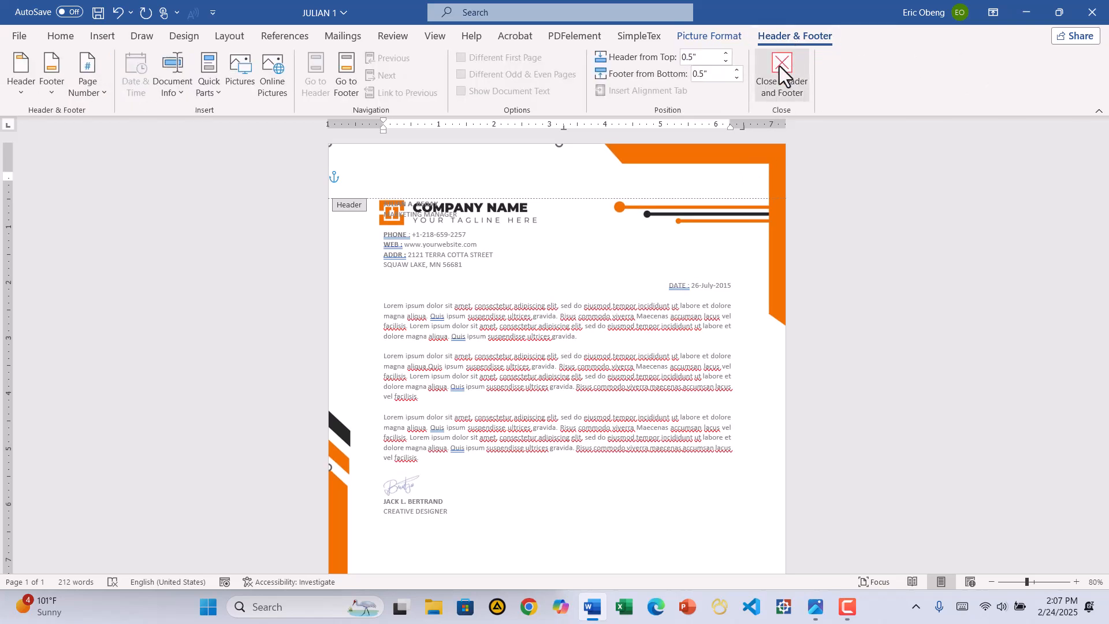
left_click(778, 66)
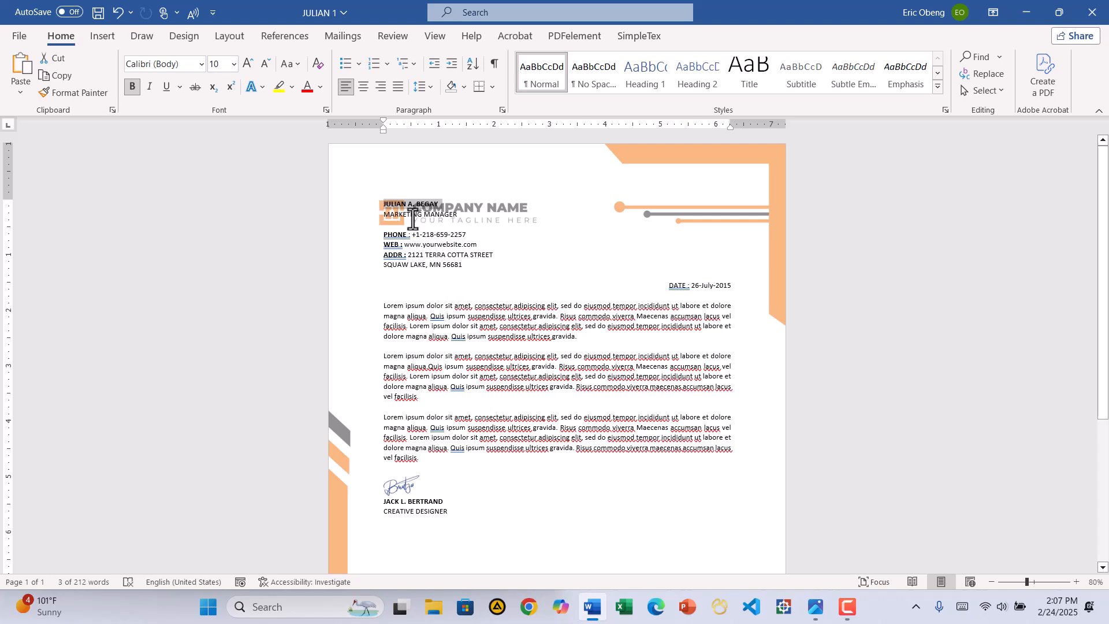
Step: Increase the top margin to about 2.25" to place the letter text below the company logo
left_click(428, 336)
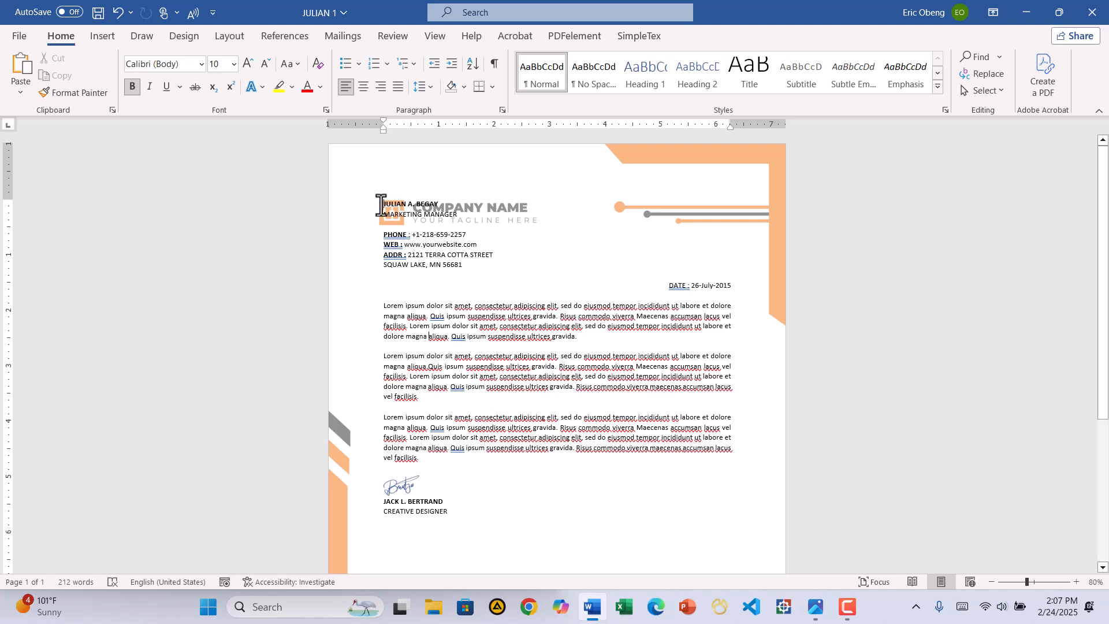
mouse_move(381, 205)
left_mouse_down()
mouse_move(578, 361)
mouse_move(636, 495)
left_mouse_up()
left_click(527, 387)
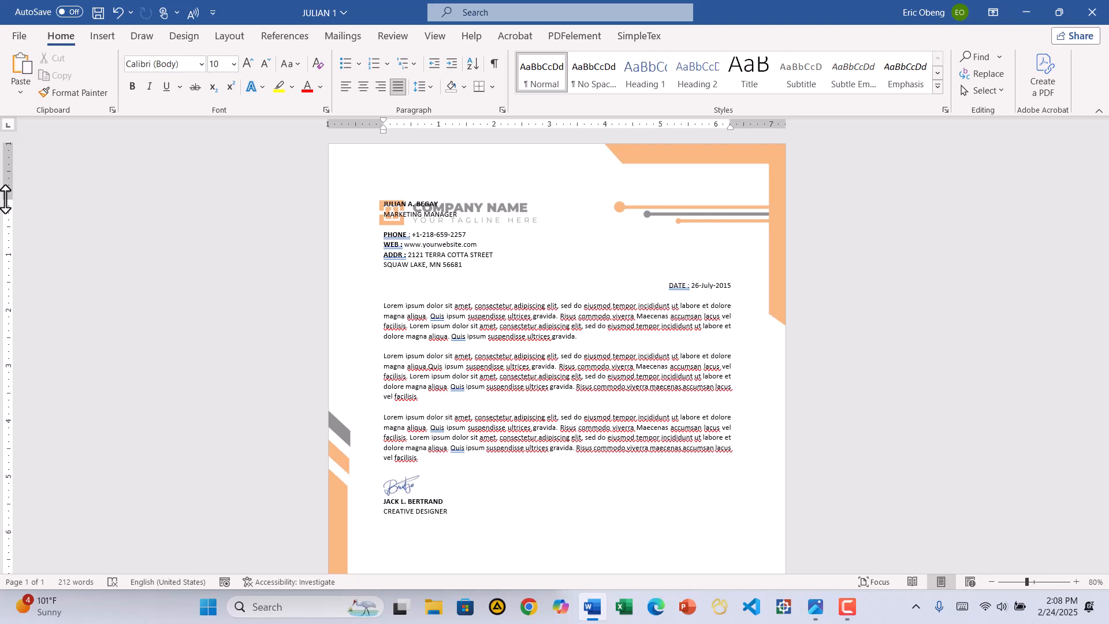
left_click_drag(5, 199, 3, 266)
scroll(525, 280, "down", 3)
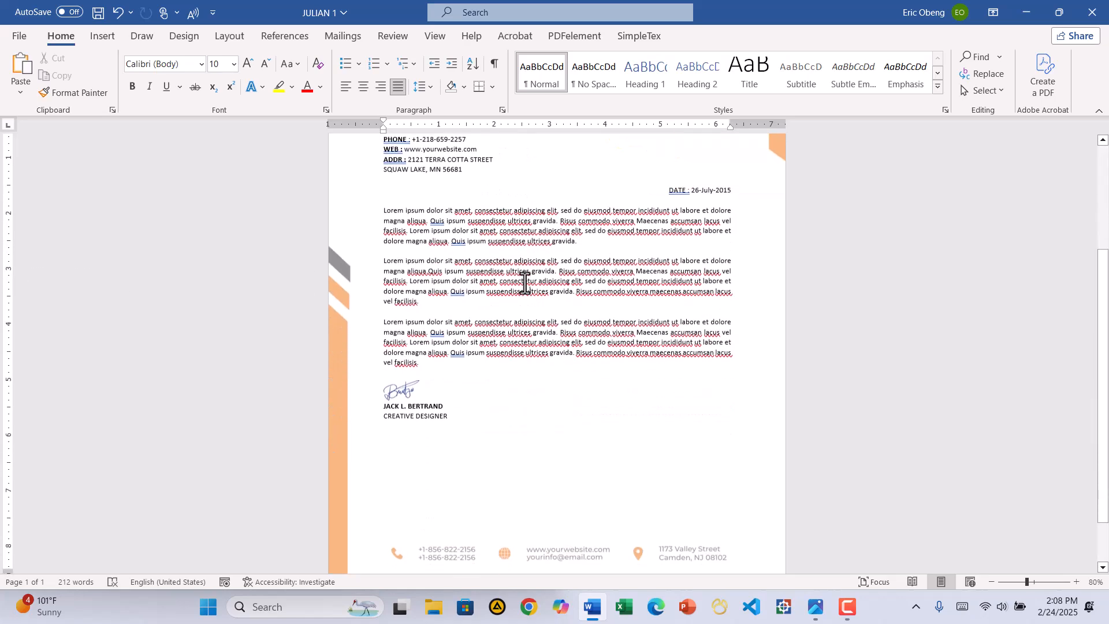
scroll(525, 280, "up", 3)
Step: Set the top margin to 2" for the whole document in Page Setup
double_click(348, 126)
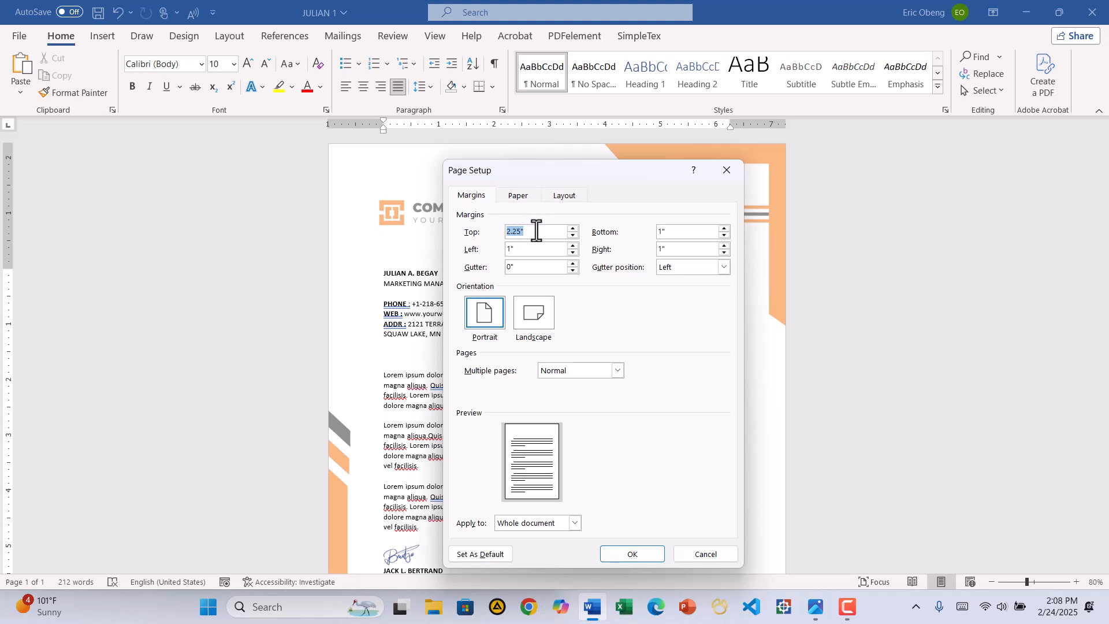
left_click(572, 236)
left_click(571, 235)
left_click(570, 236)
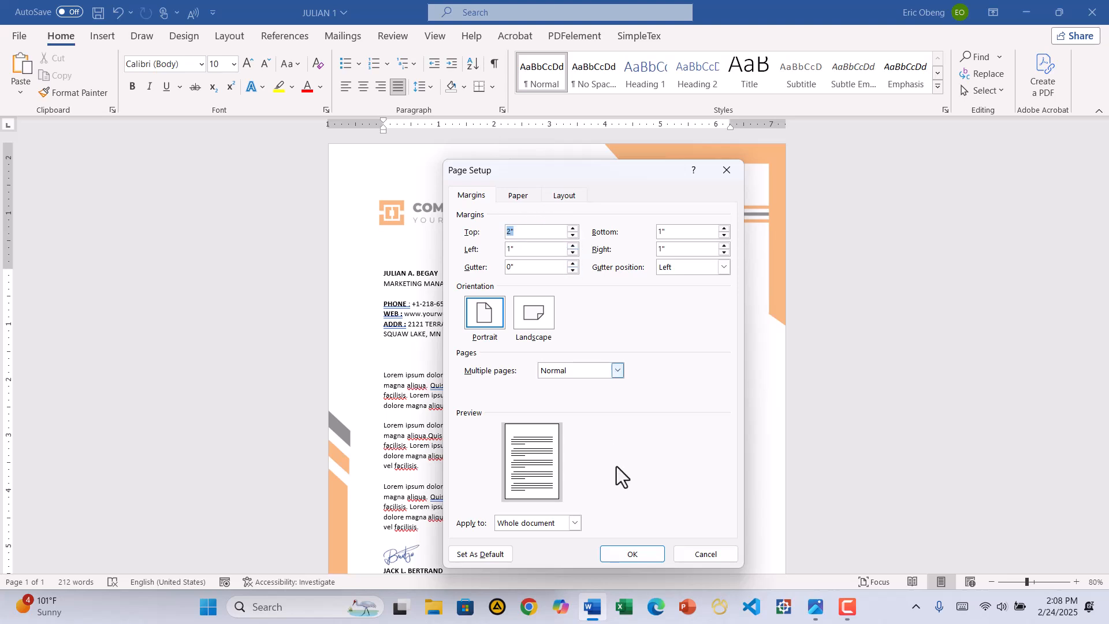
left_click(629, 555)
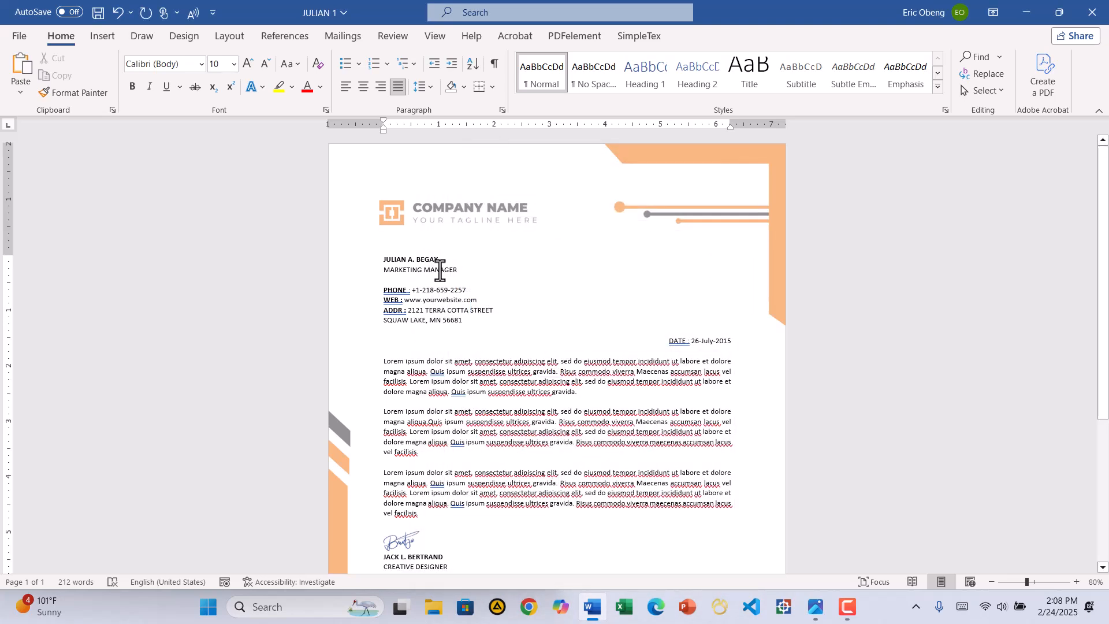
Step: Enlarge the top margin on the vertical ruler so the letter text starts well below the letterhead's logo and tagline
left_click(384, 260)
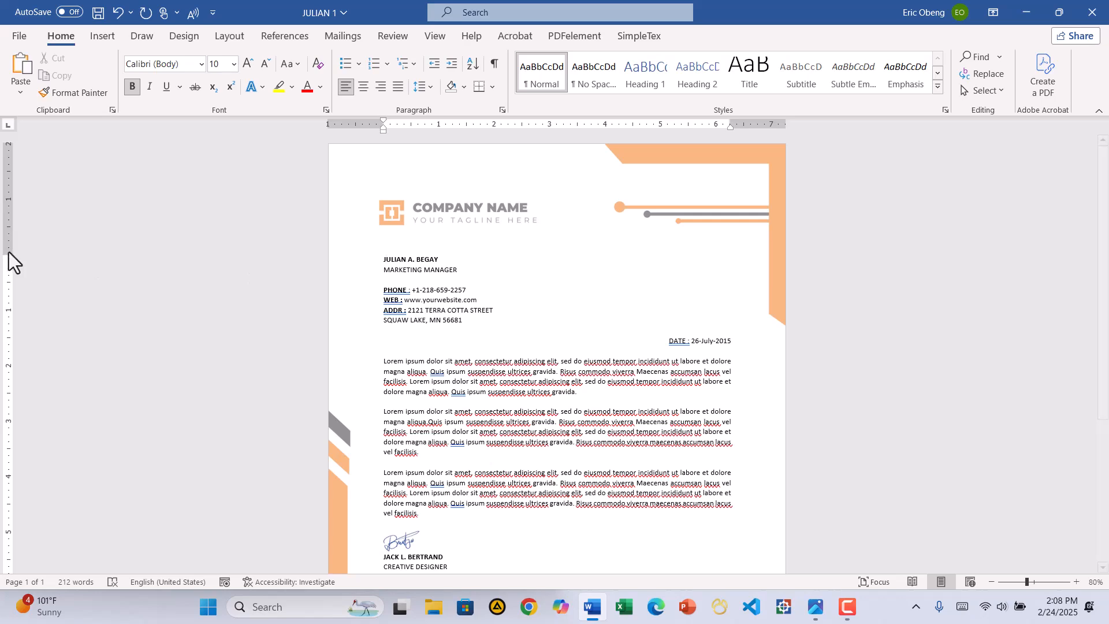
left_click_drag(6, 255, 6, 265)
scroll(519, 268, "down", 5)
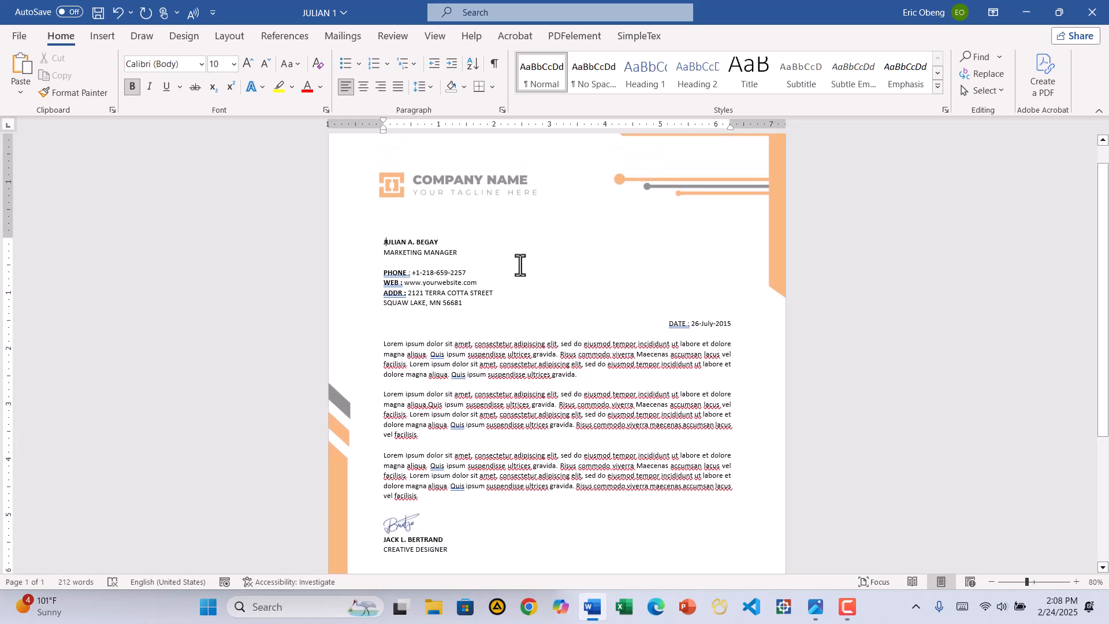
scroll(520, 265, "down", 1)
scroll(521, 265, "up", 6)
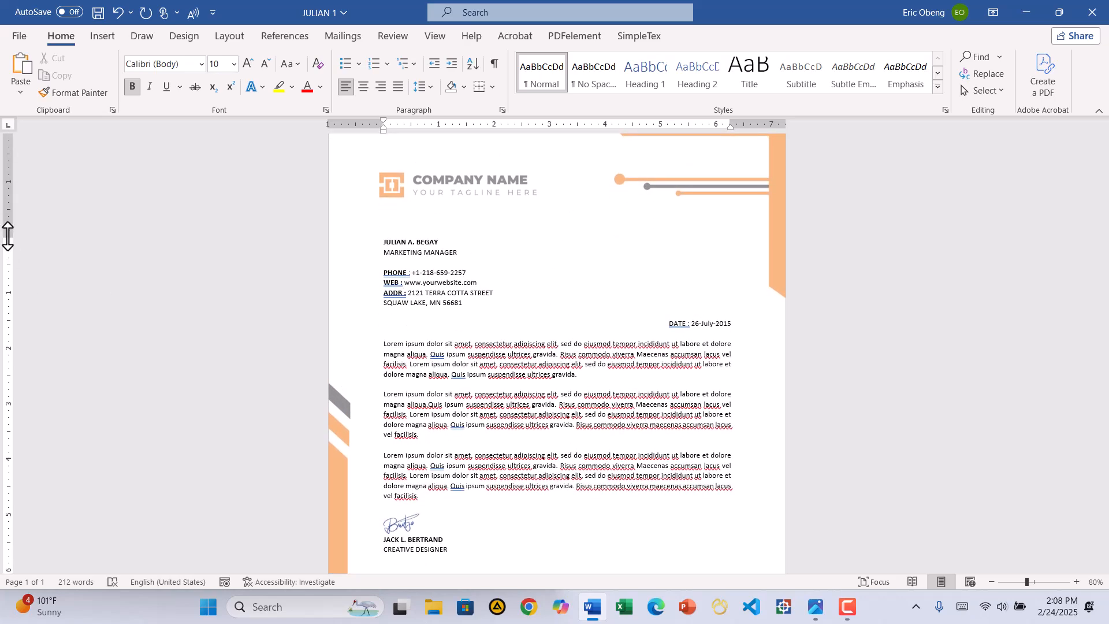
left_click_drag(7, 237, 7, 270)
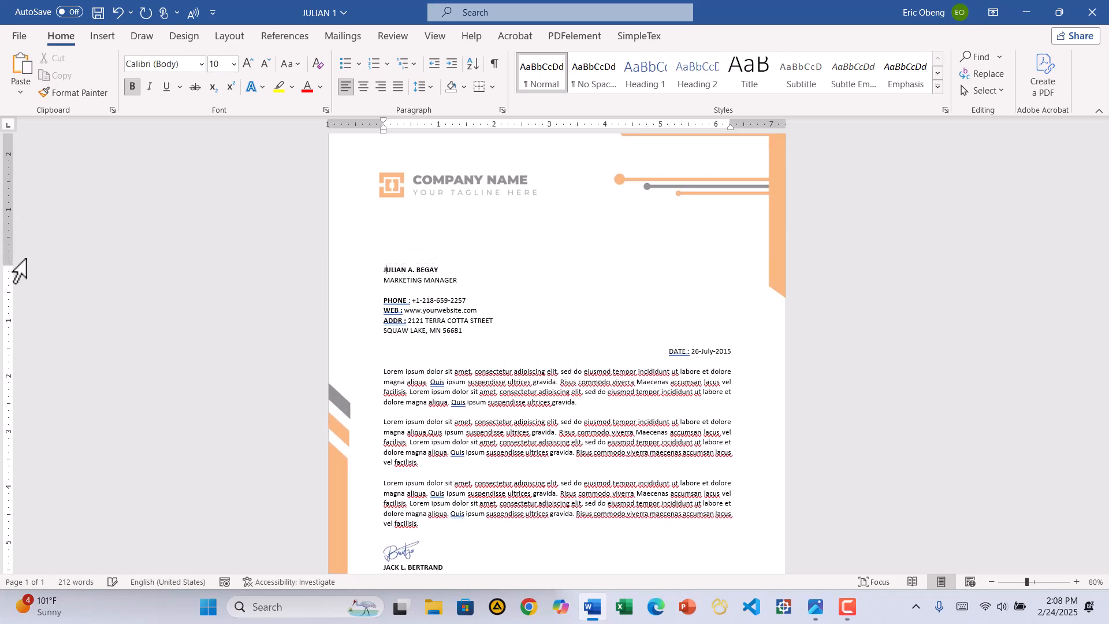
Step: Export the letter as a PDF to the Desktop with standard optimization under its current file name, and return to the Word document
scroll(612, 265, "down", 4)
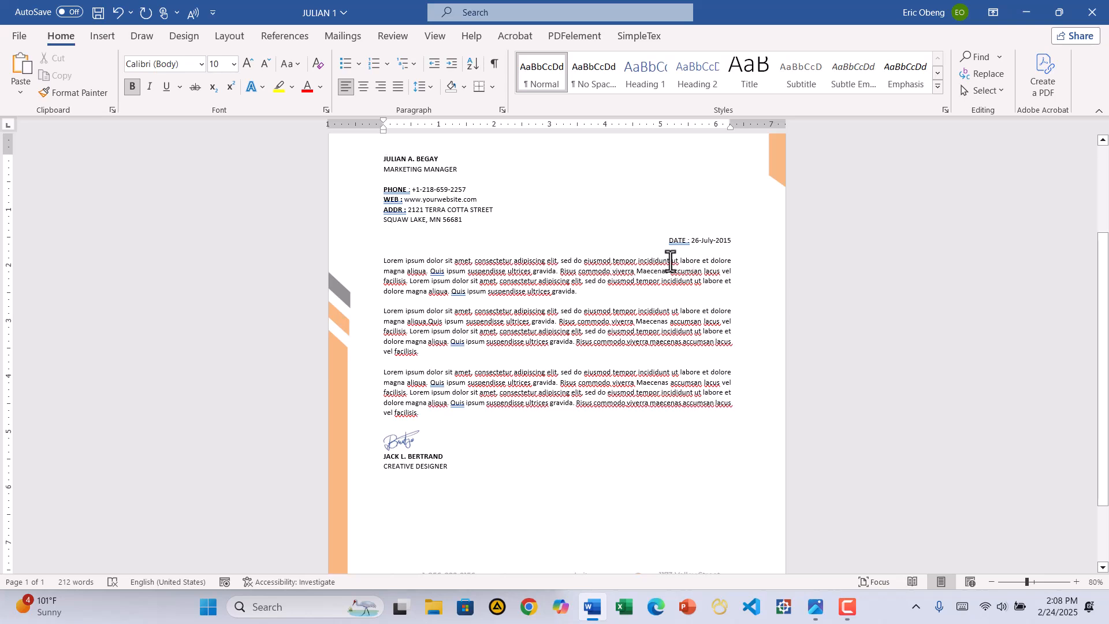
scroll(653, 223, "up", 2)
scroll(653, 223, "up", 1)
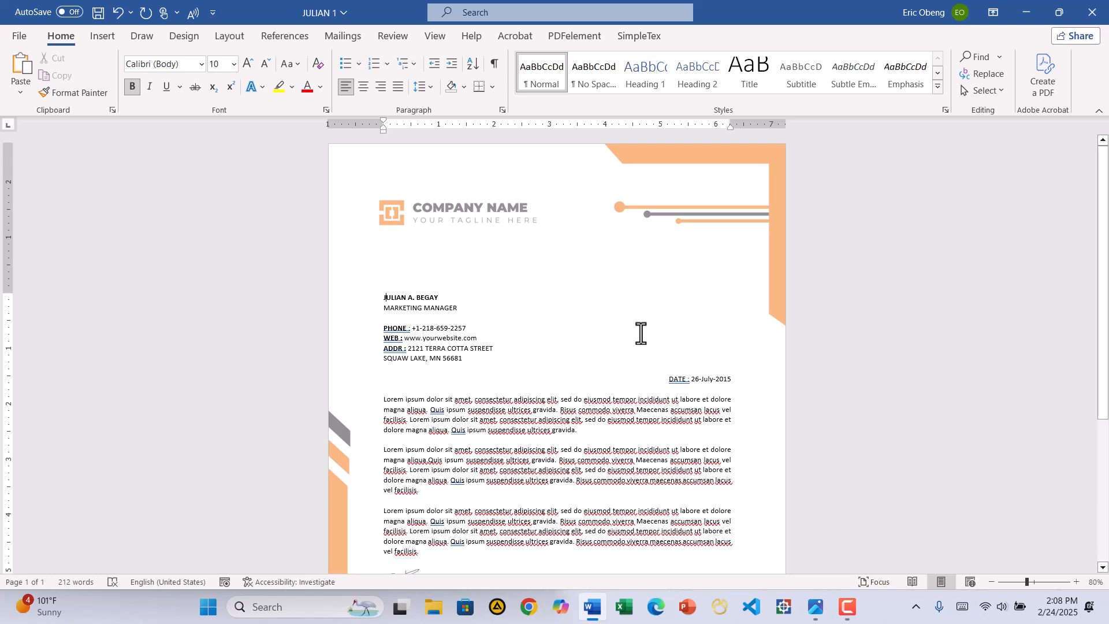
left_click(19, 38)
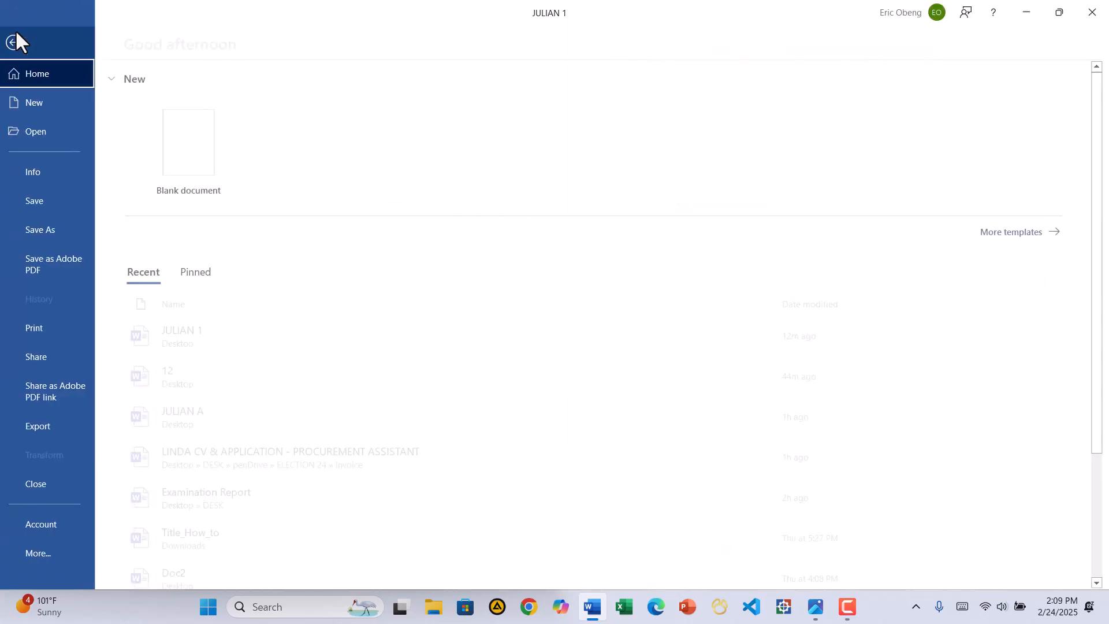
left_click(60, 436)
left_click(250, 133)
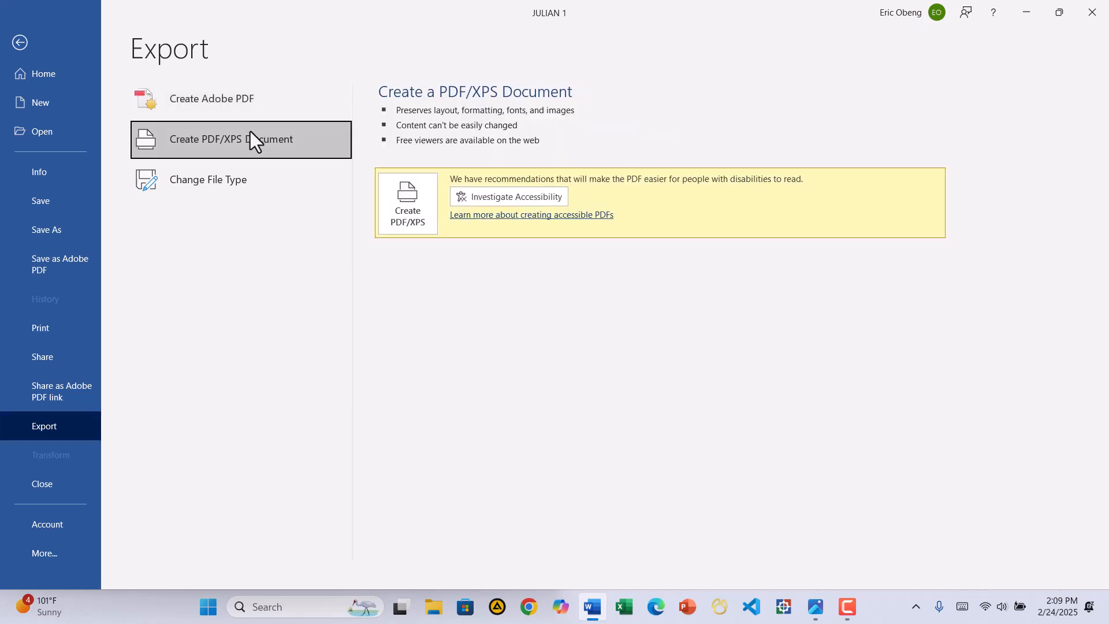
left_click(417, 216)
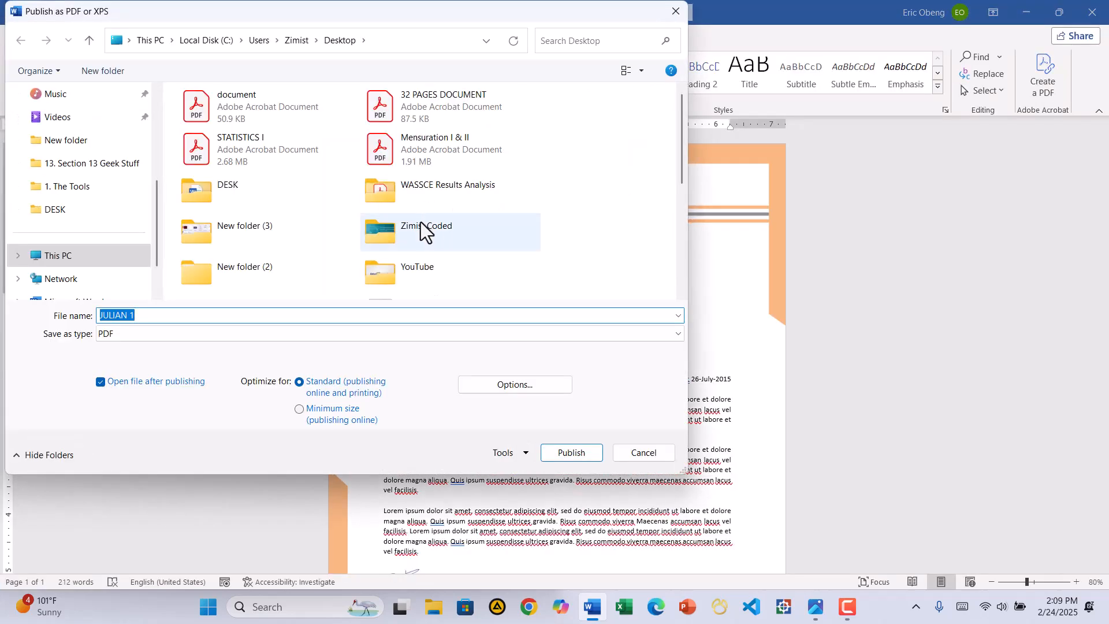
left_click_drag(442, 16, 640, 73)
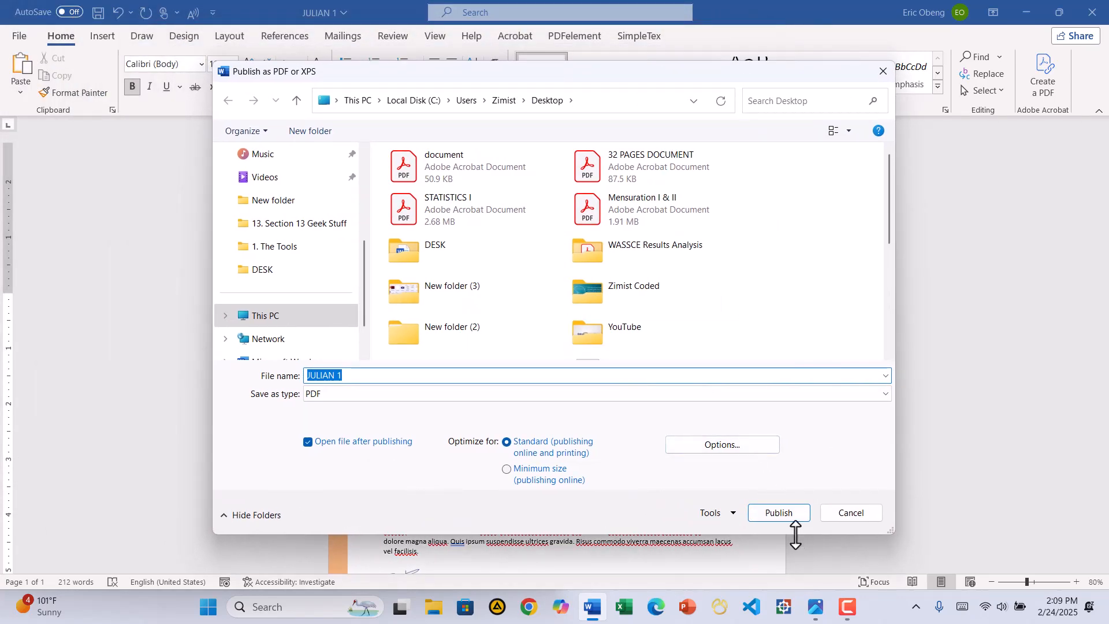
left_click(778, 513)
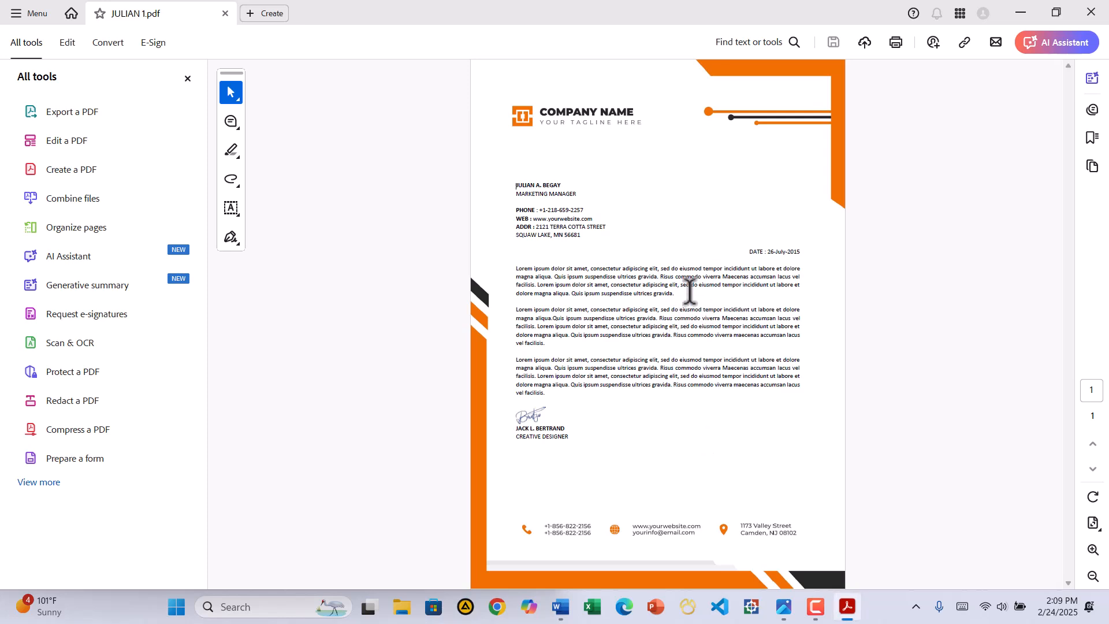
left_click(559, 608)
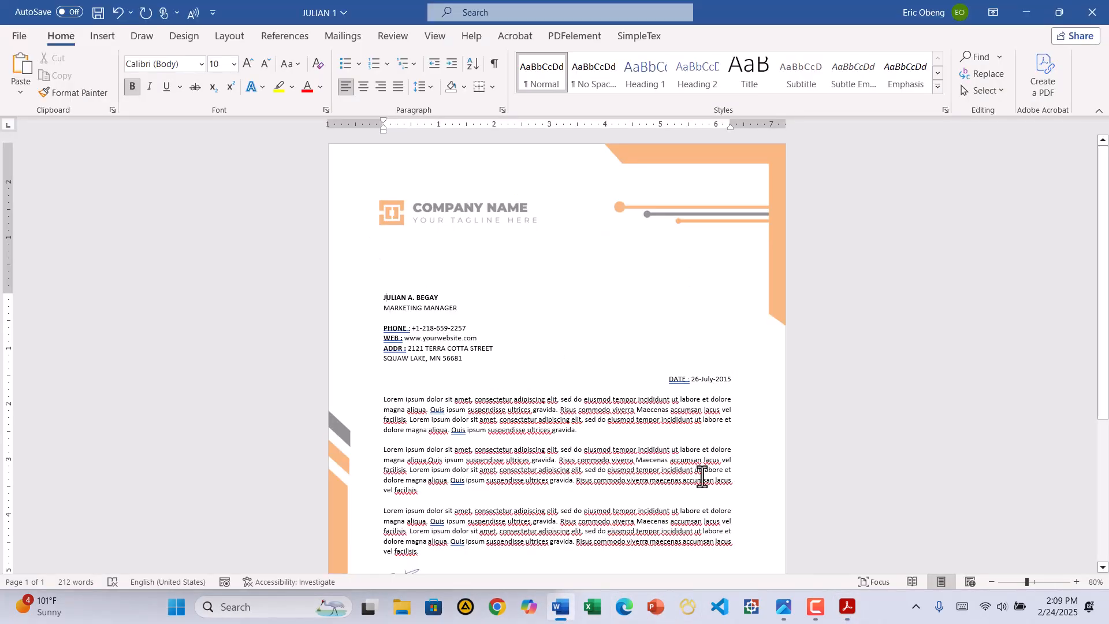
left_click(814, 607)
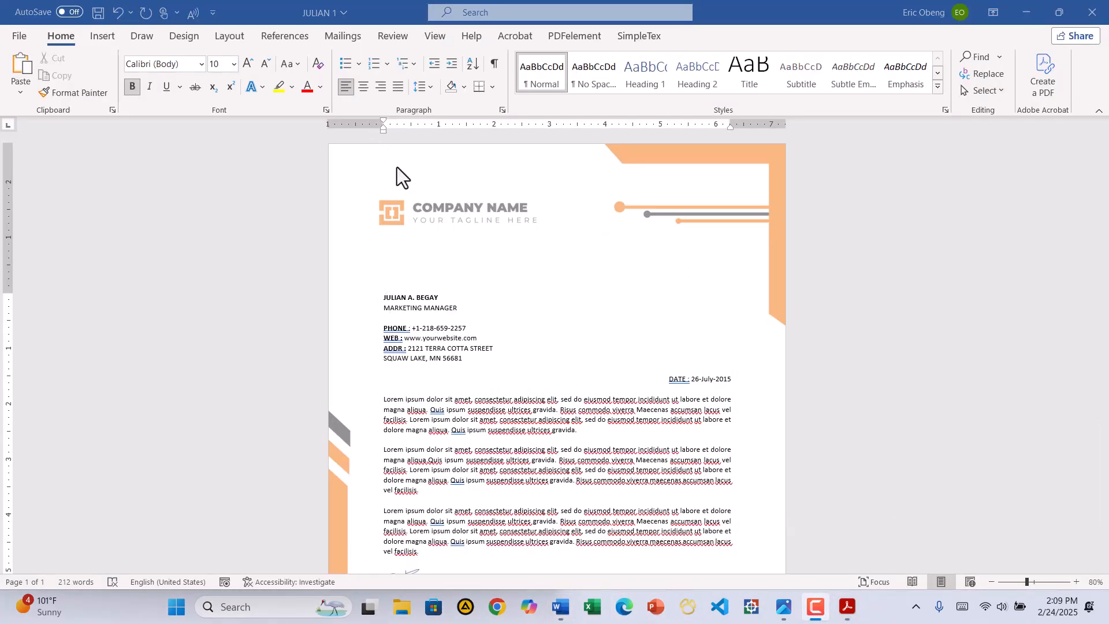